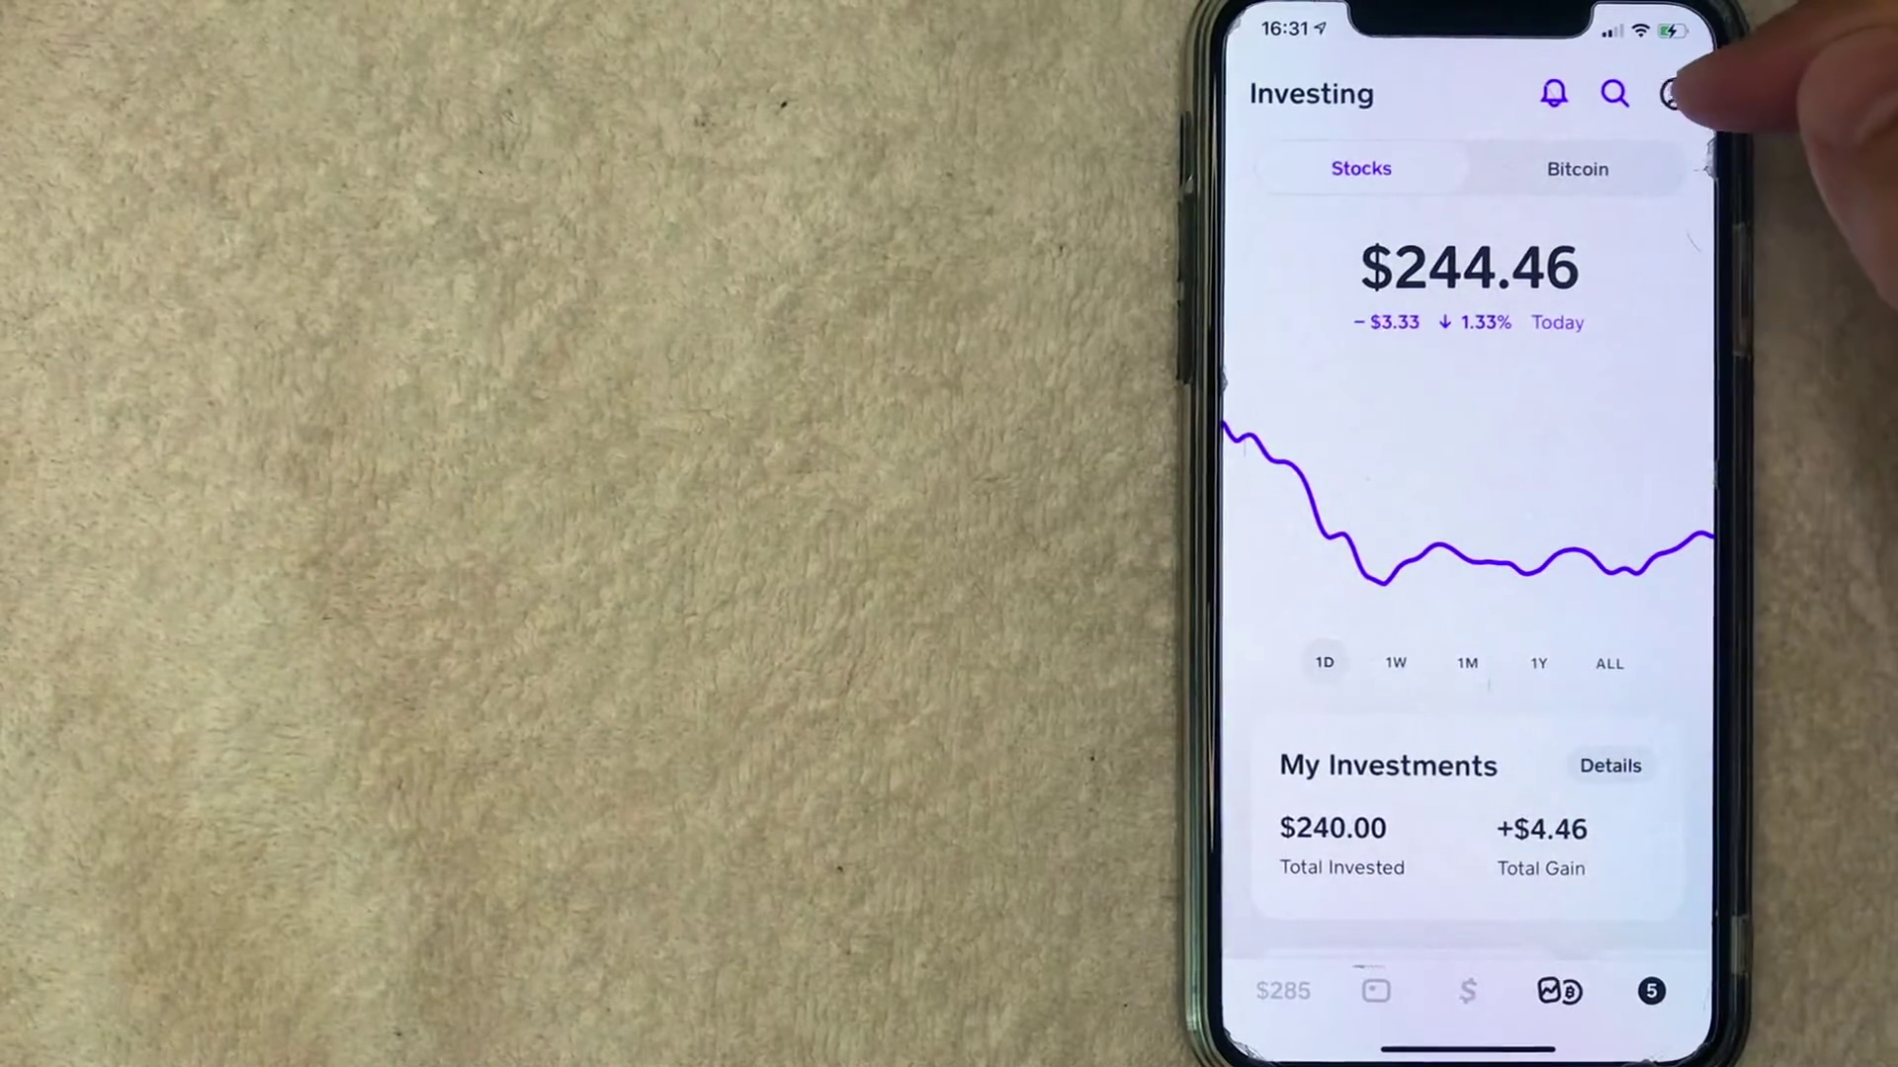
Step: Search for MMM, open the 3M stock page and show its one-day chart
click(1616, 94)
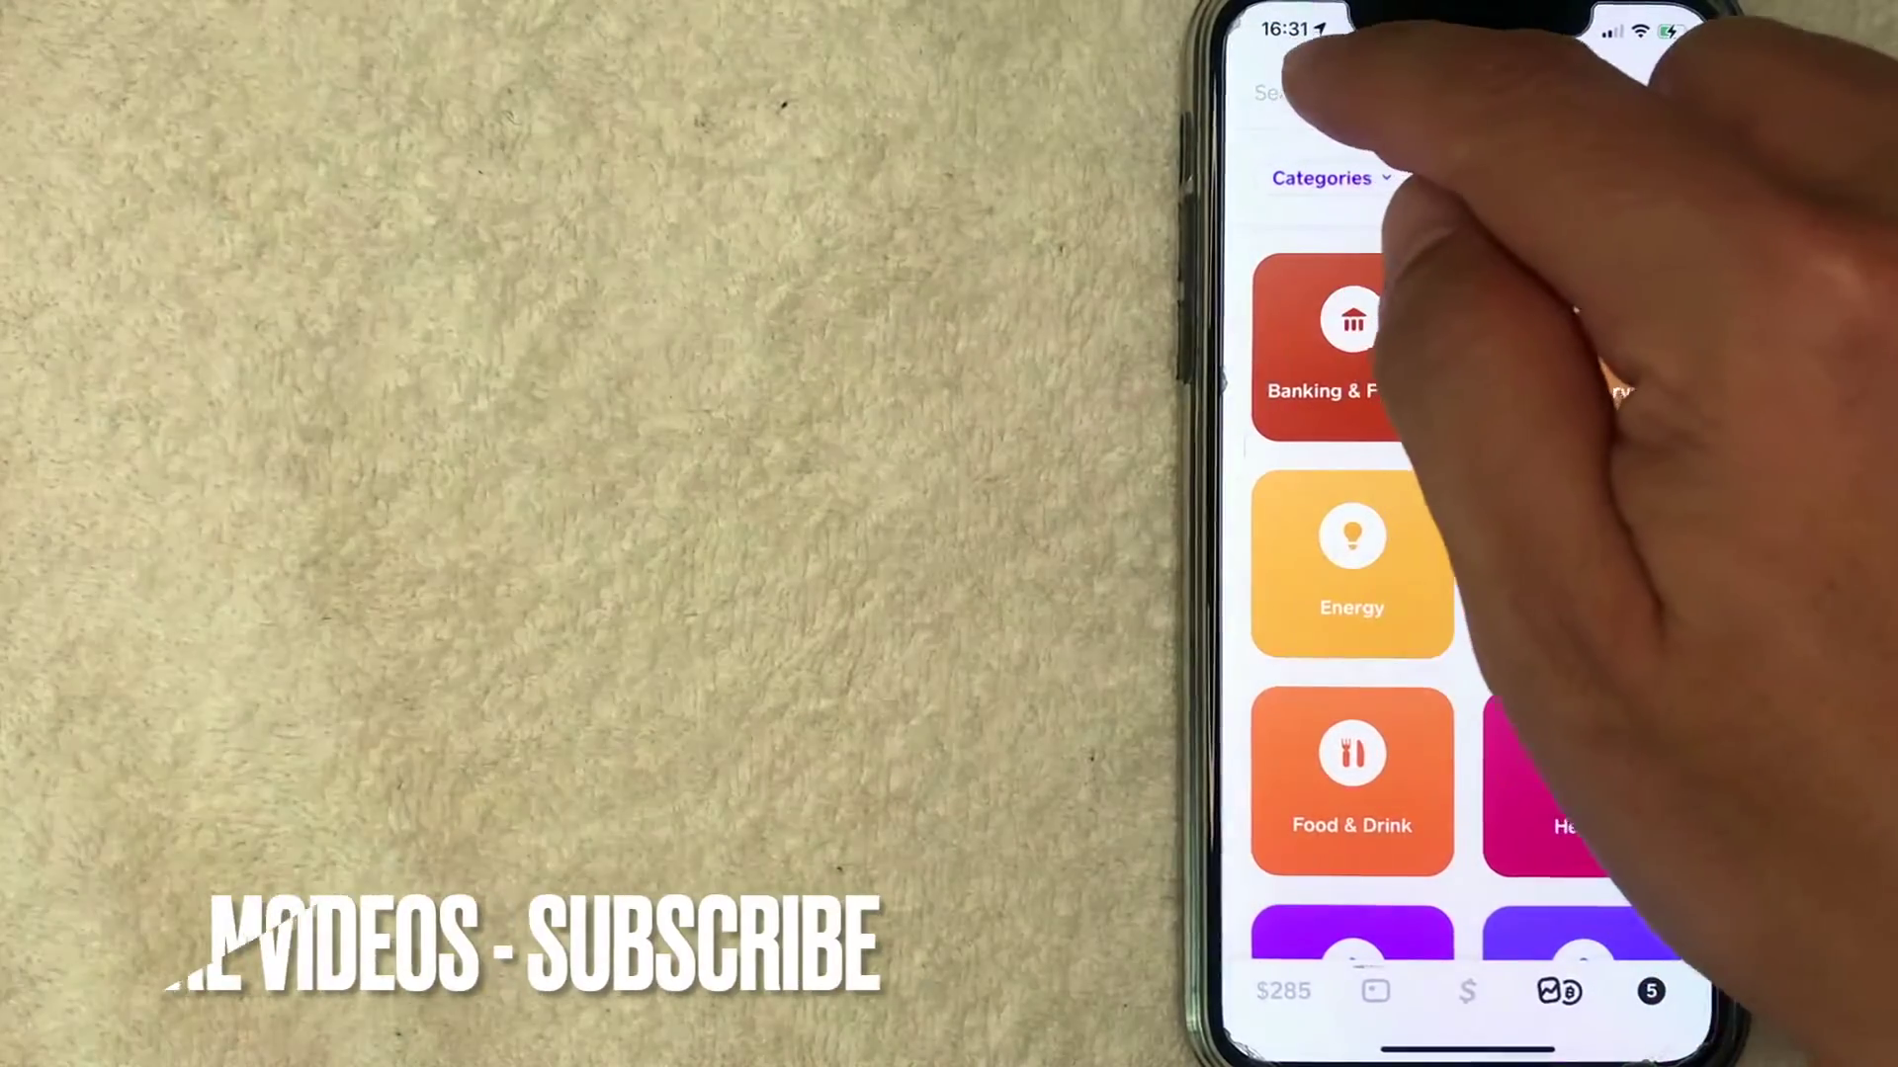
click(1483, 92)
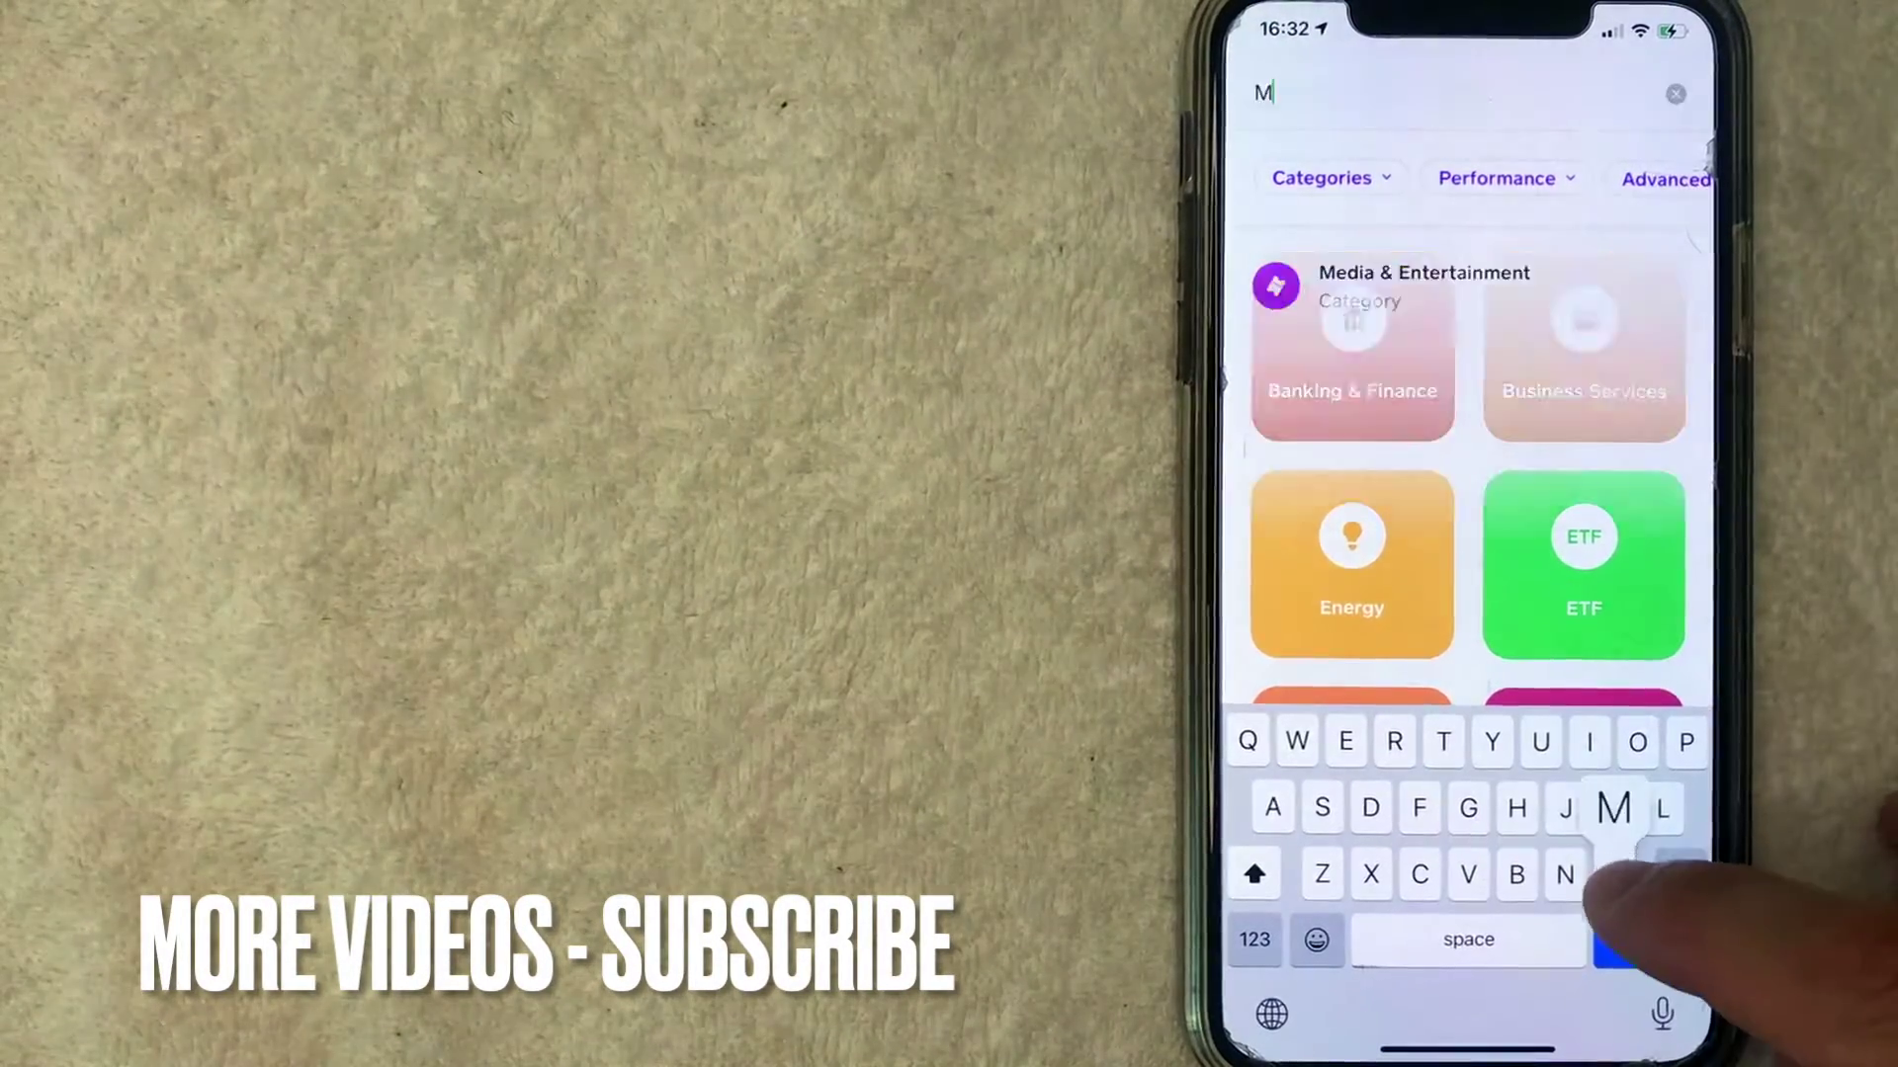
text(Mmm)
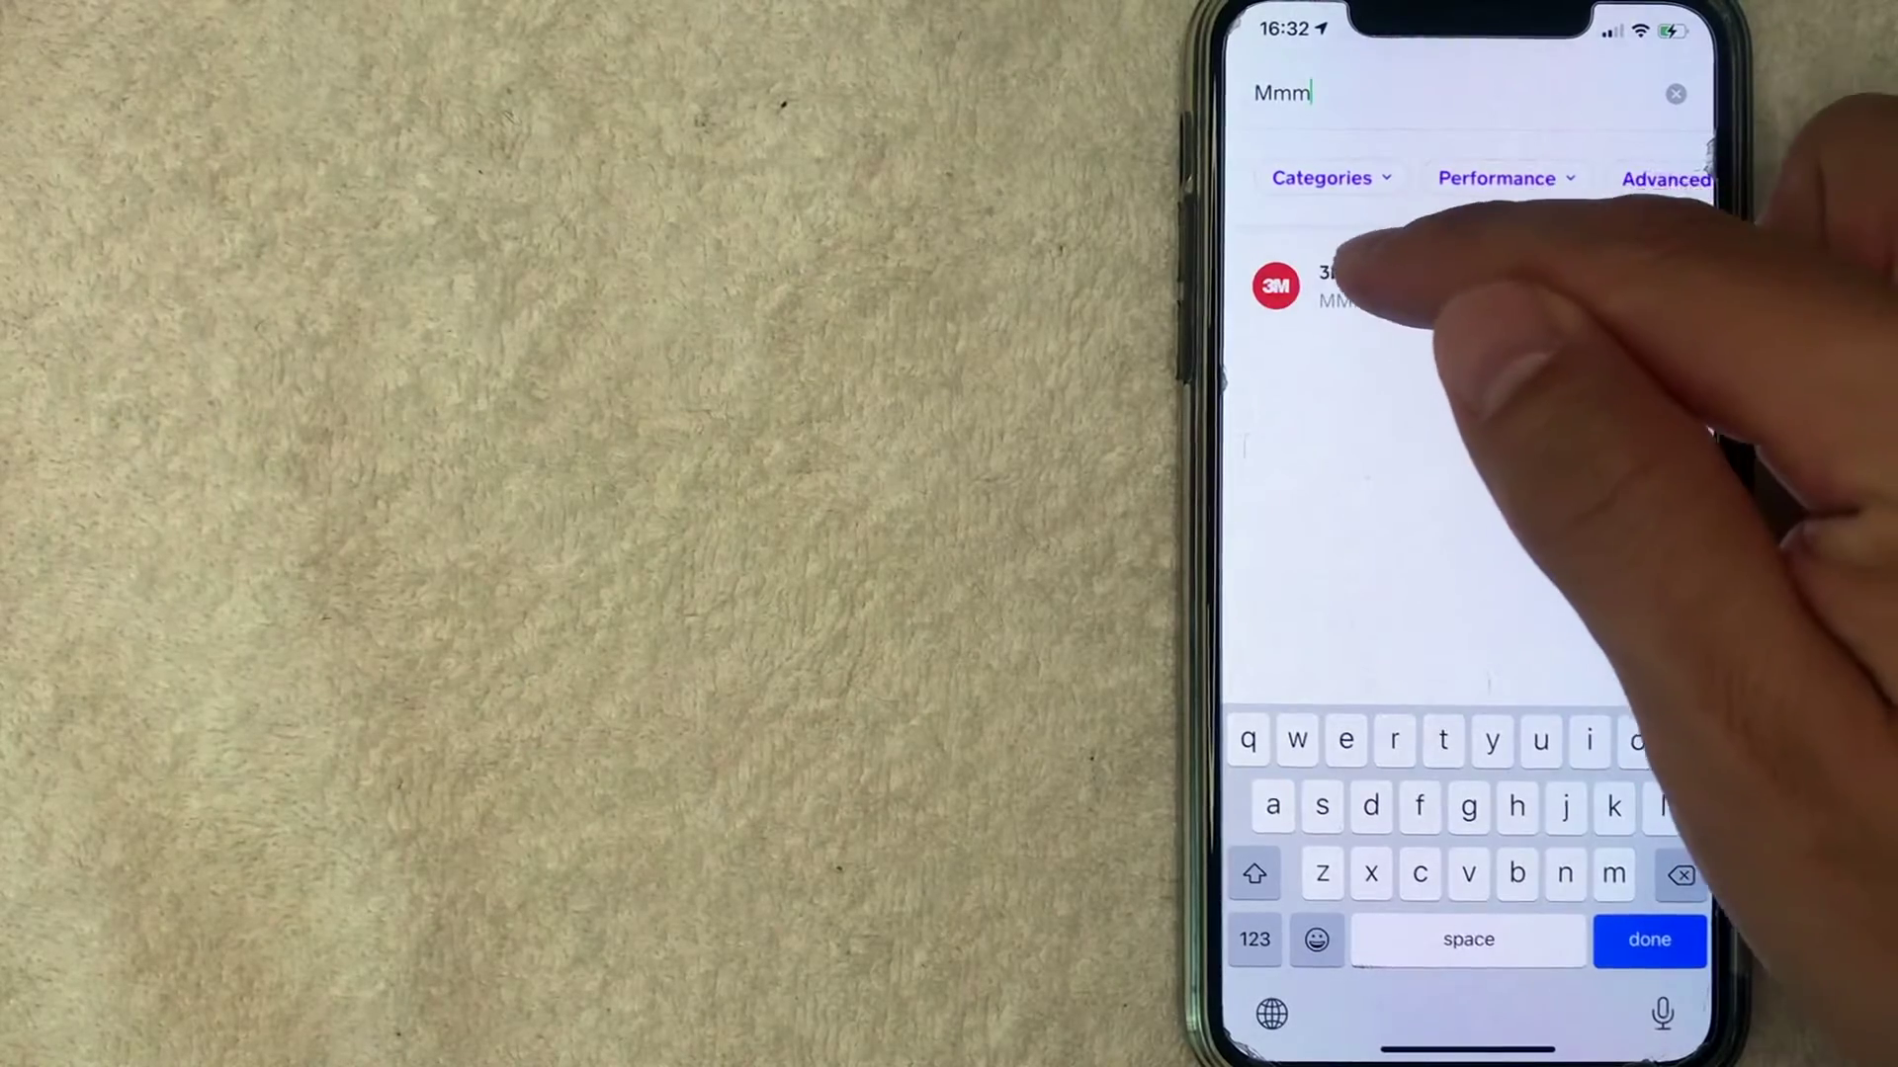
click(1335, 286)
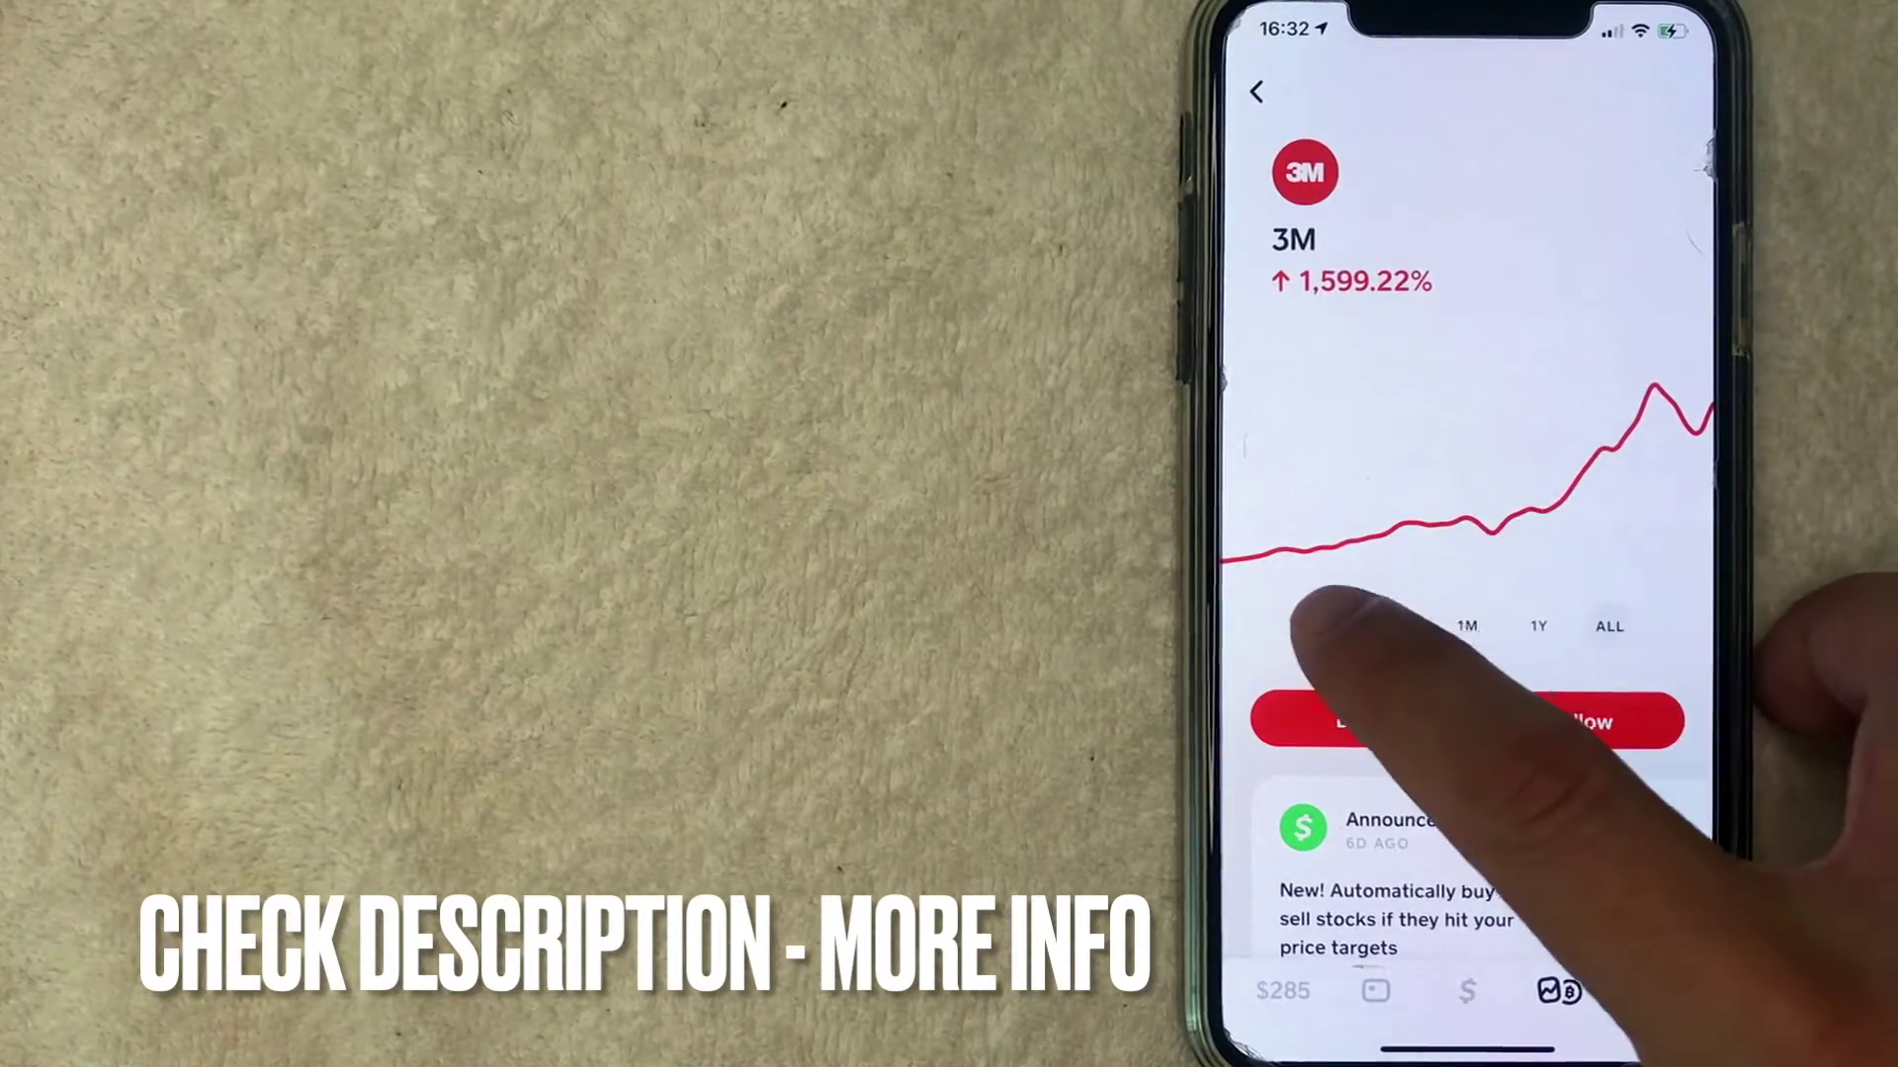
click(1327, 626)
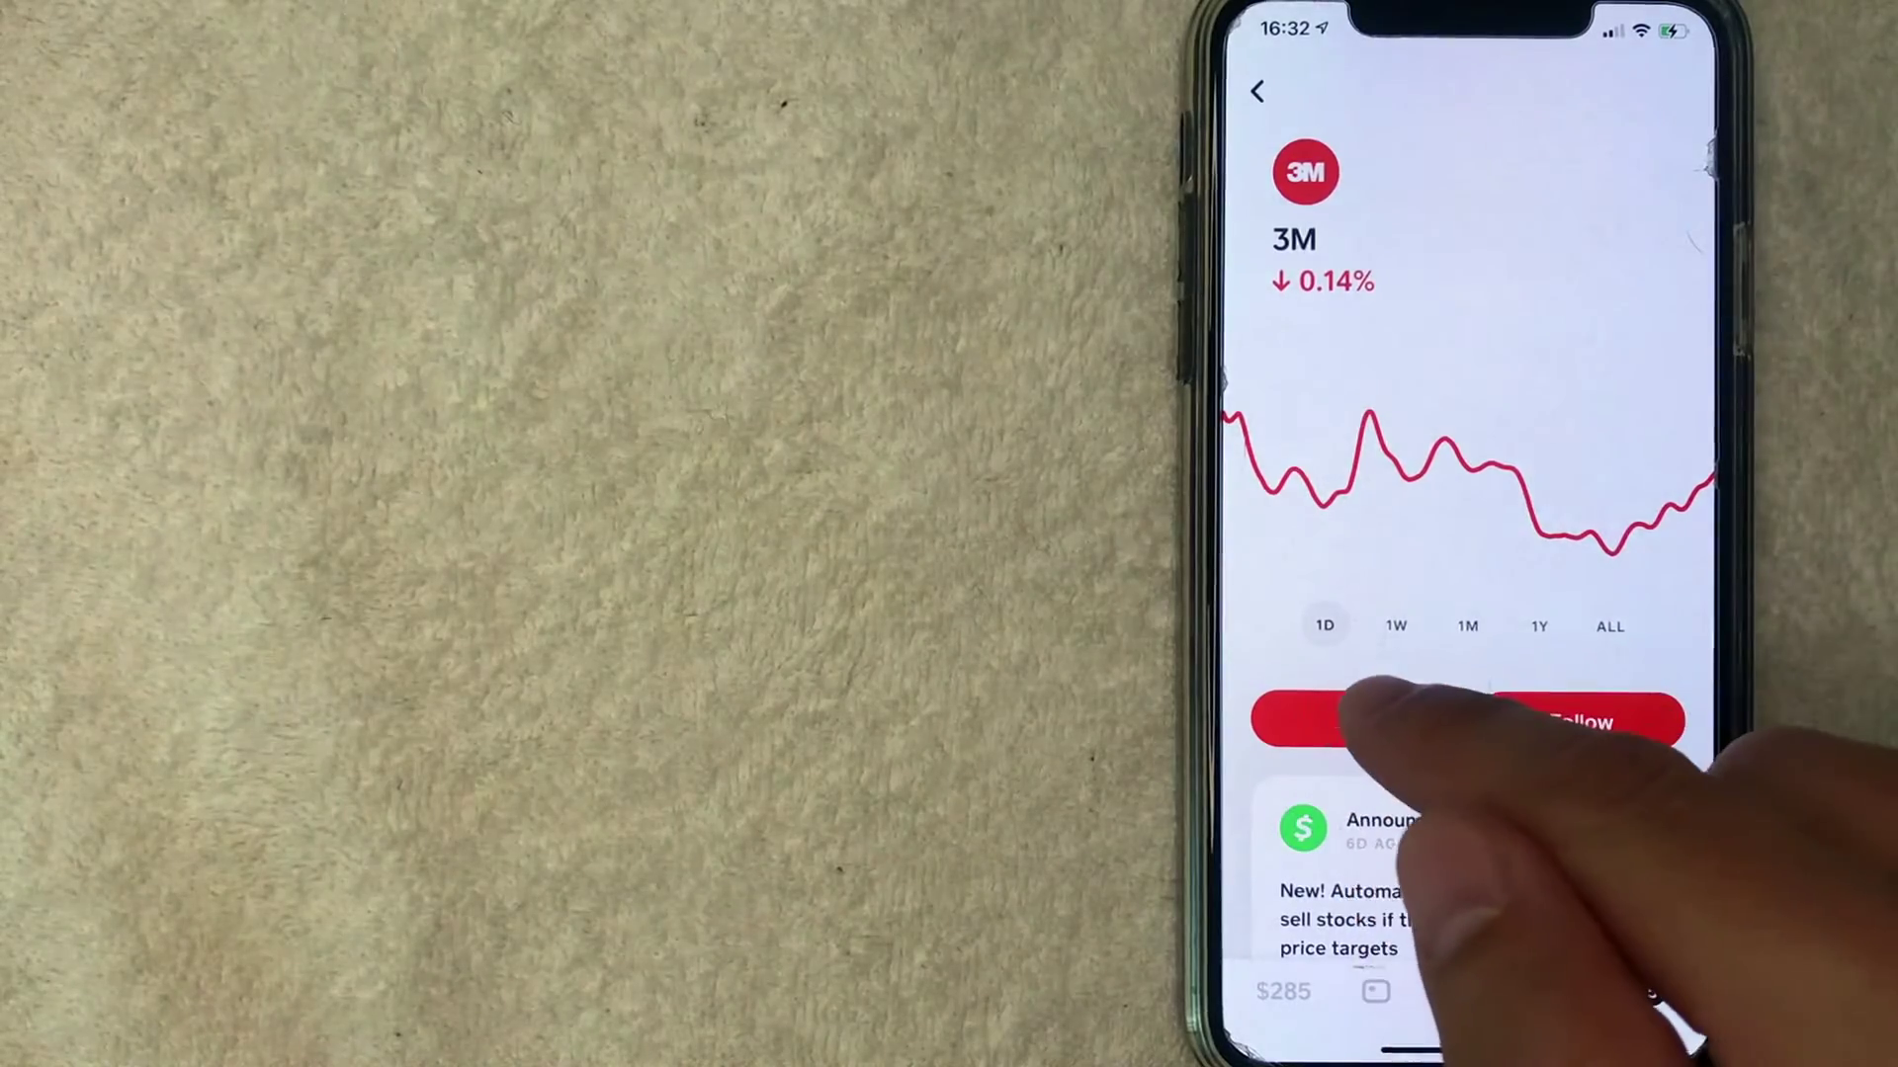
Step: Start a 3M buy order and choose to enter a custom dollar amount
click(1372, 719)
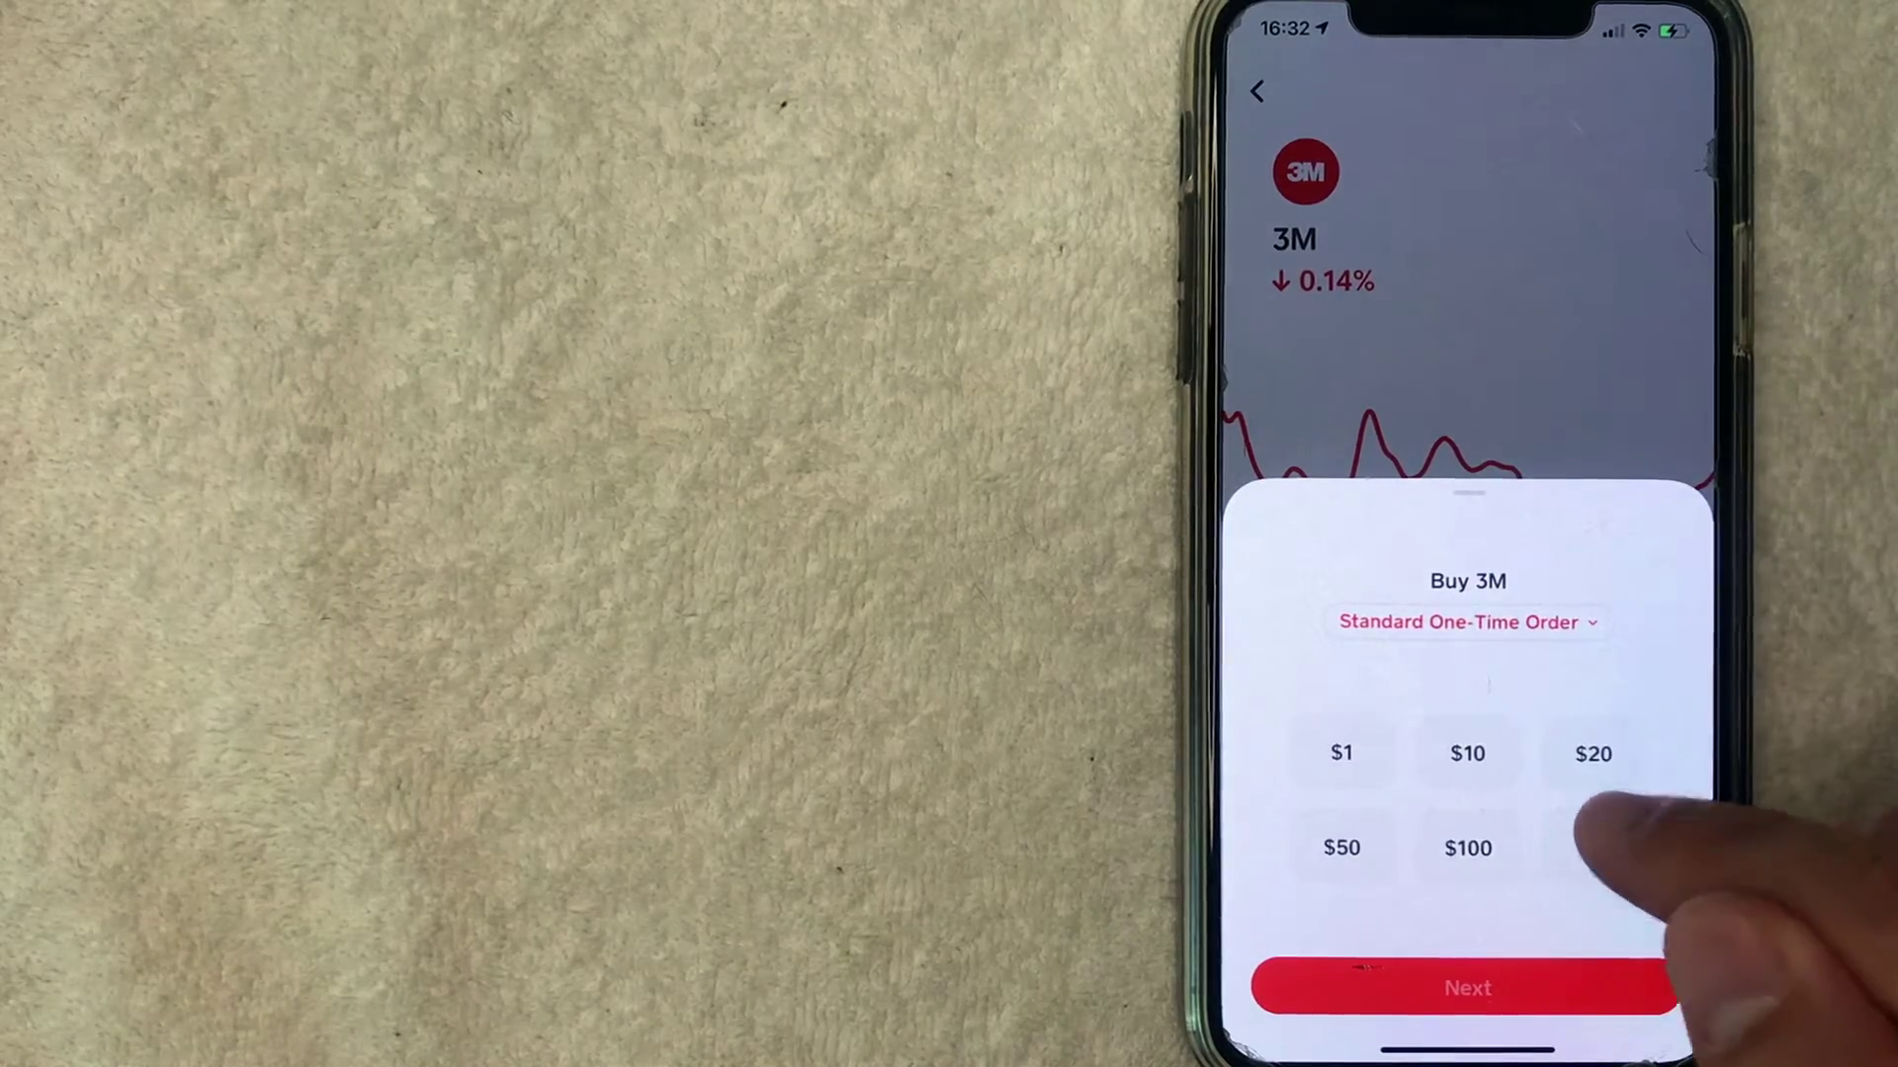
click(1617, 849)
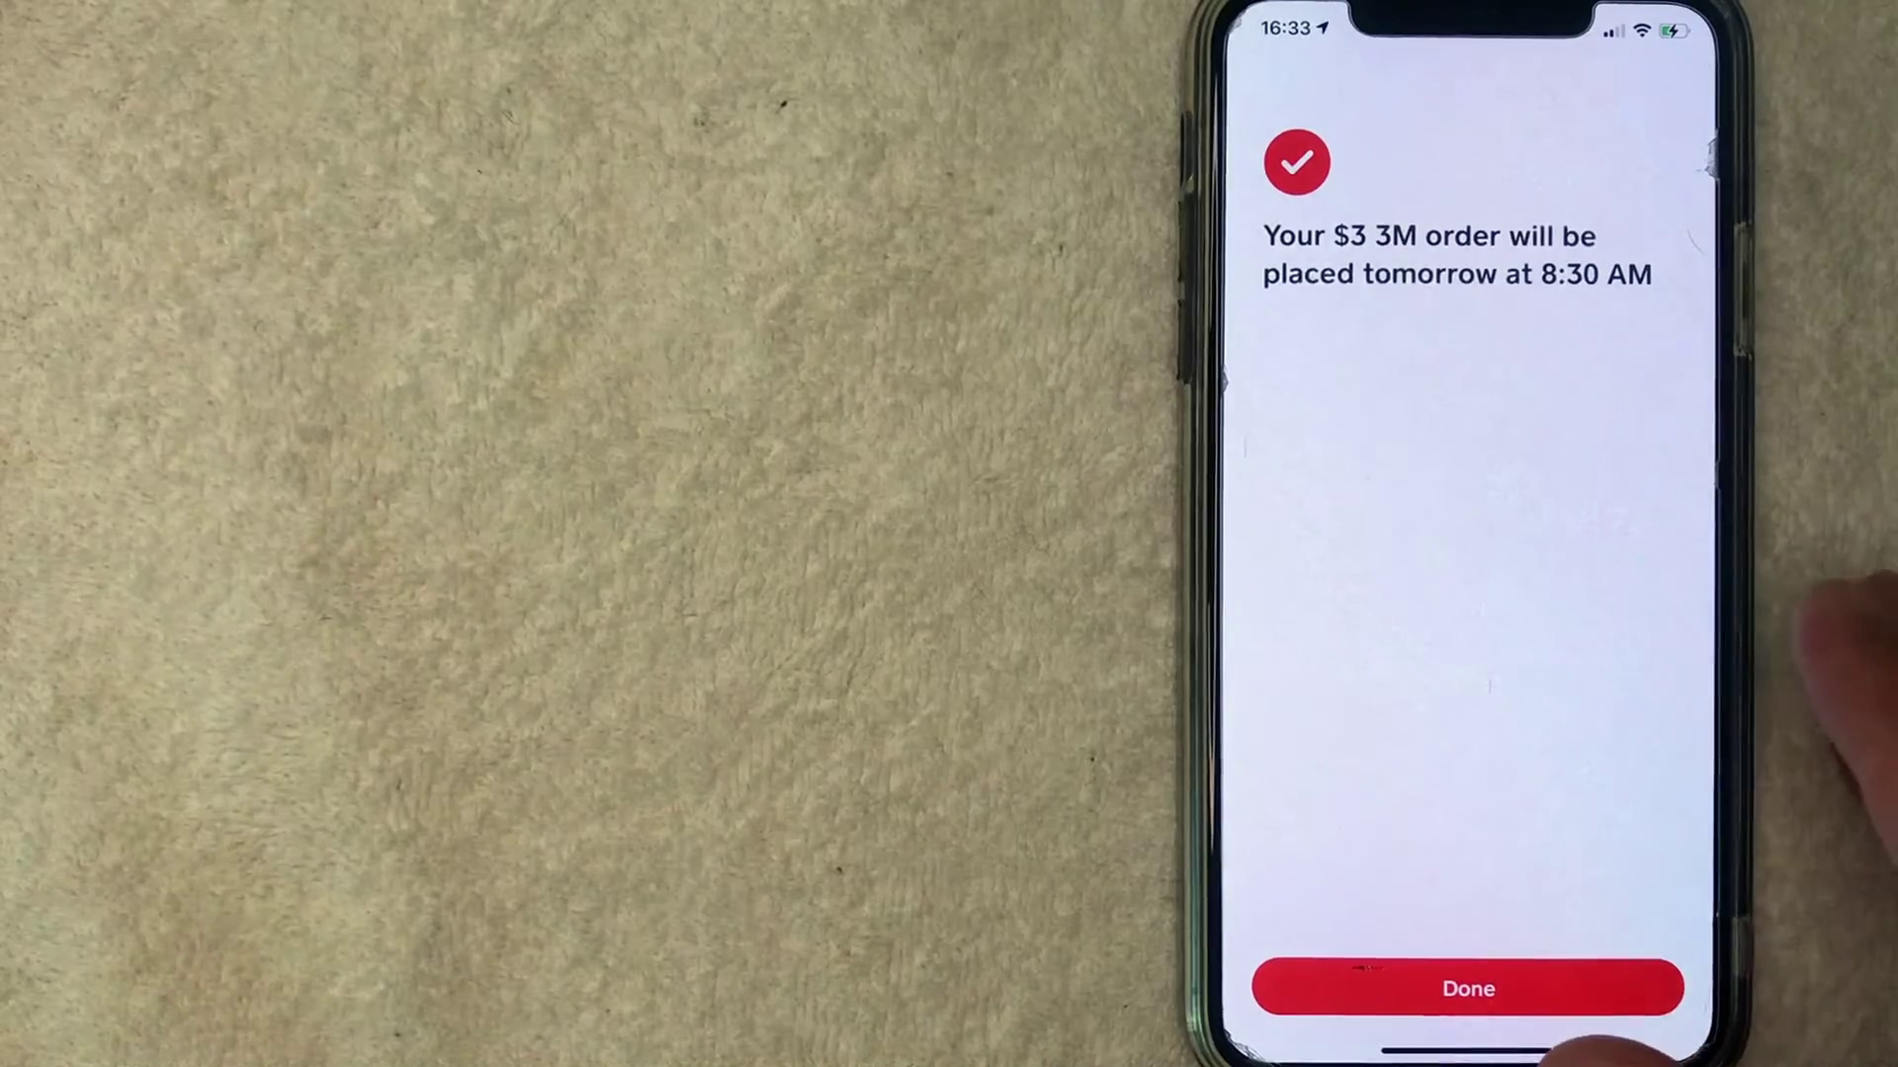
Step: Dismiss the order confirmation and switch 3M's chart to the one-month view
click(1661, 987)
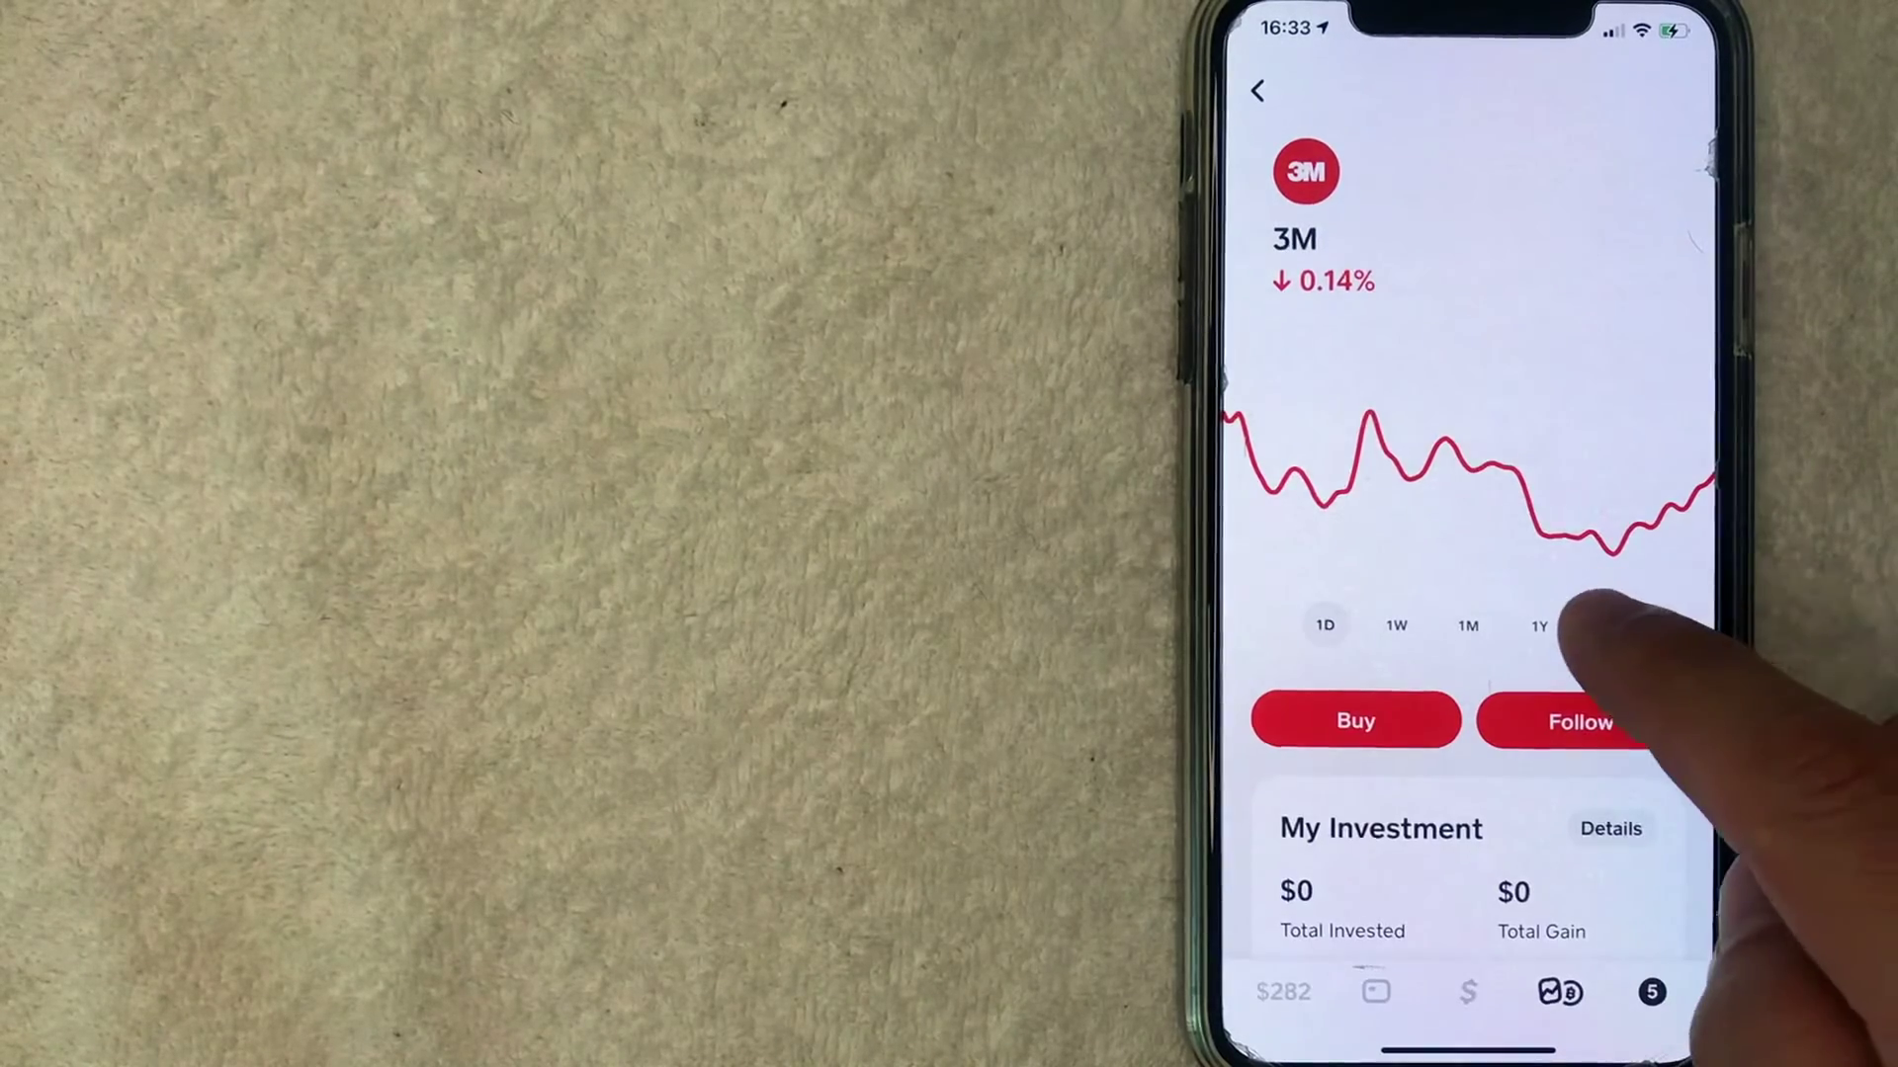
click(1571, 623)
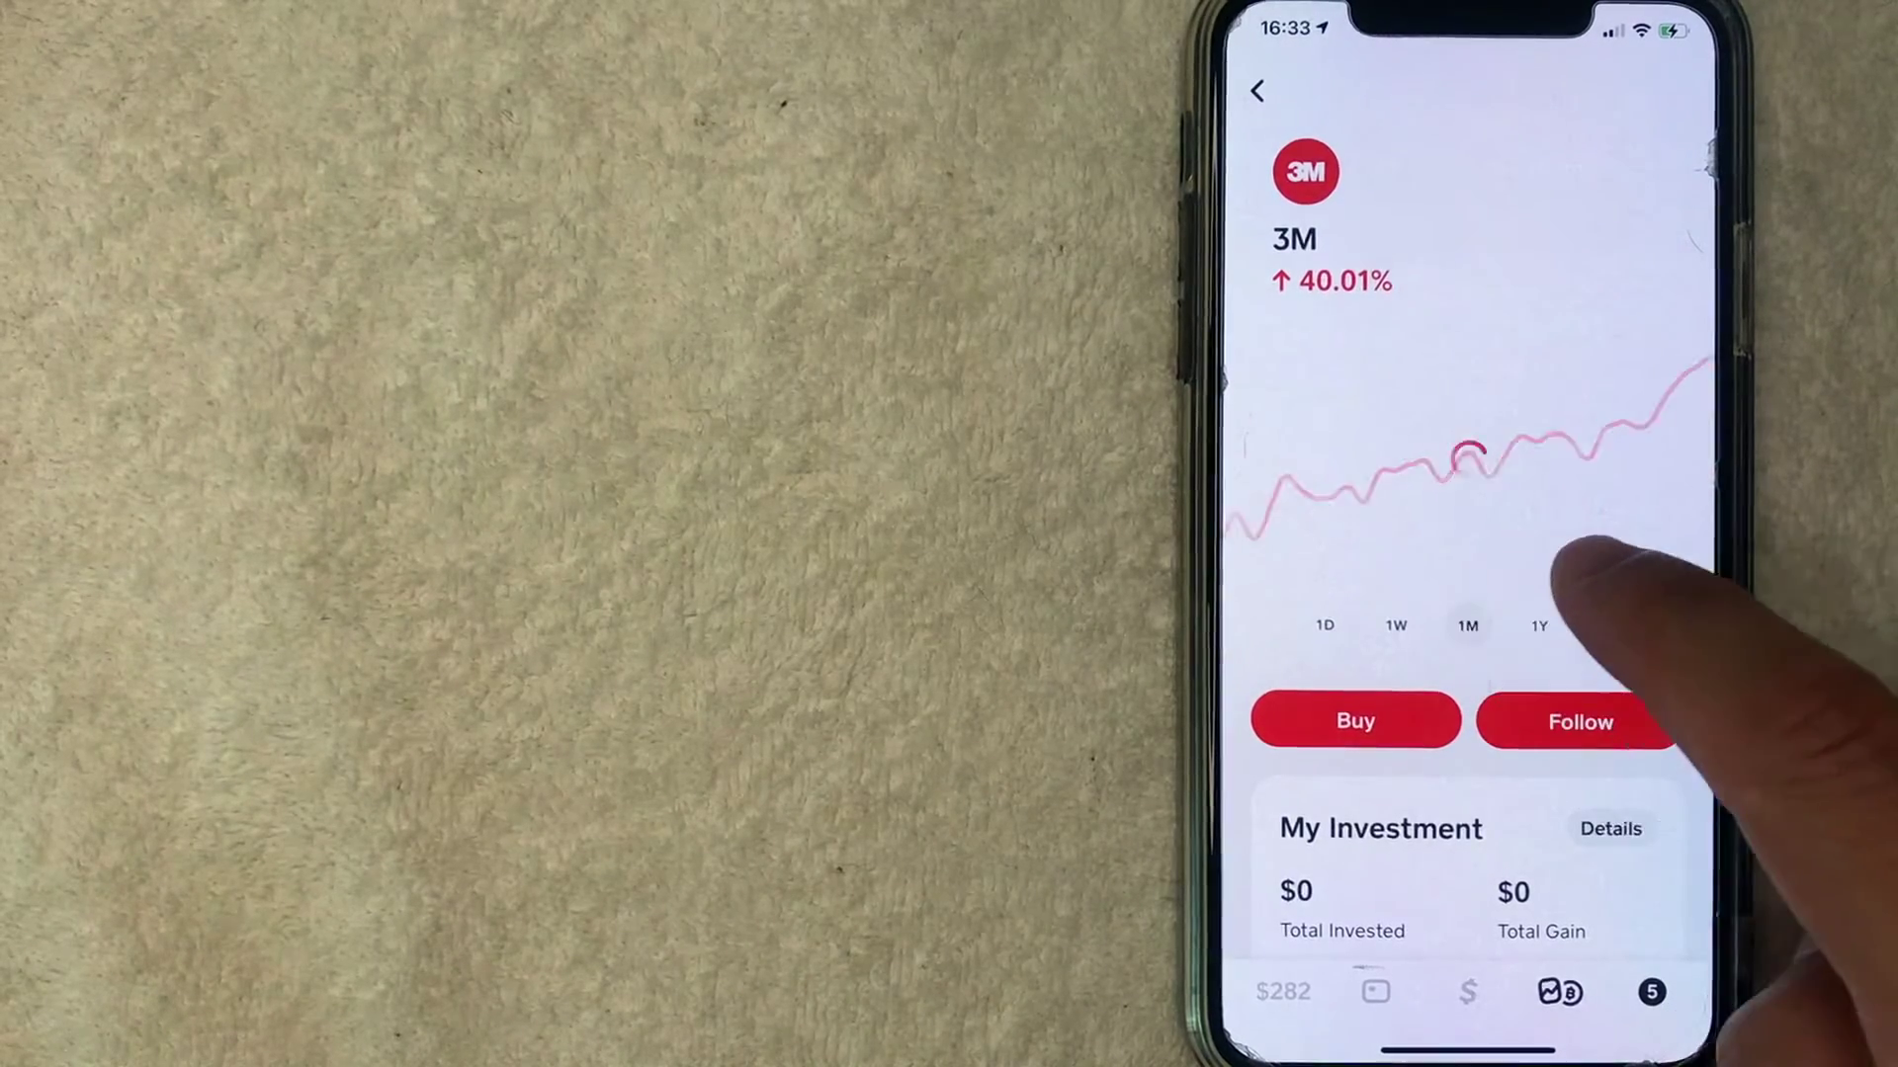
click(1468, 624)
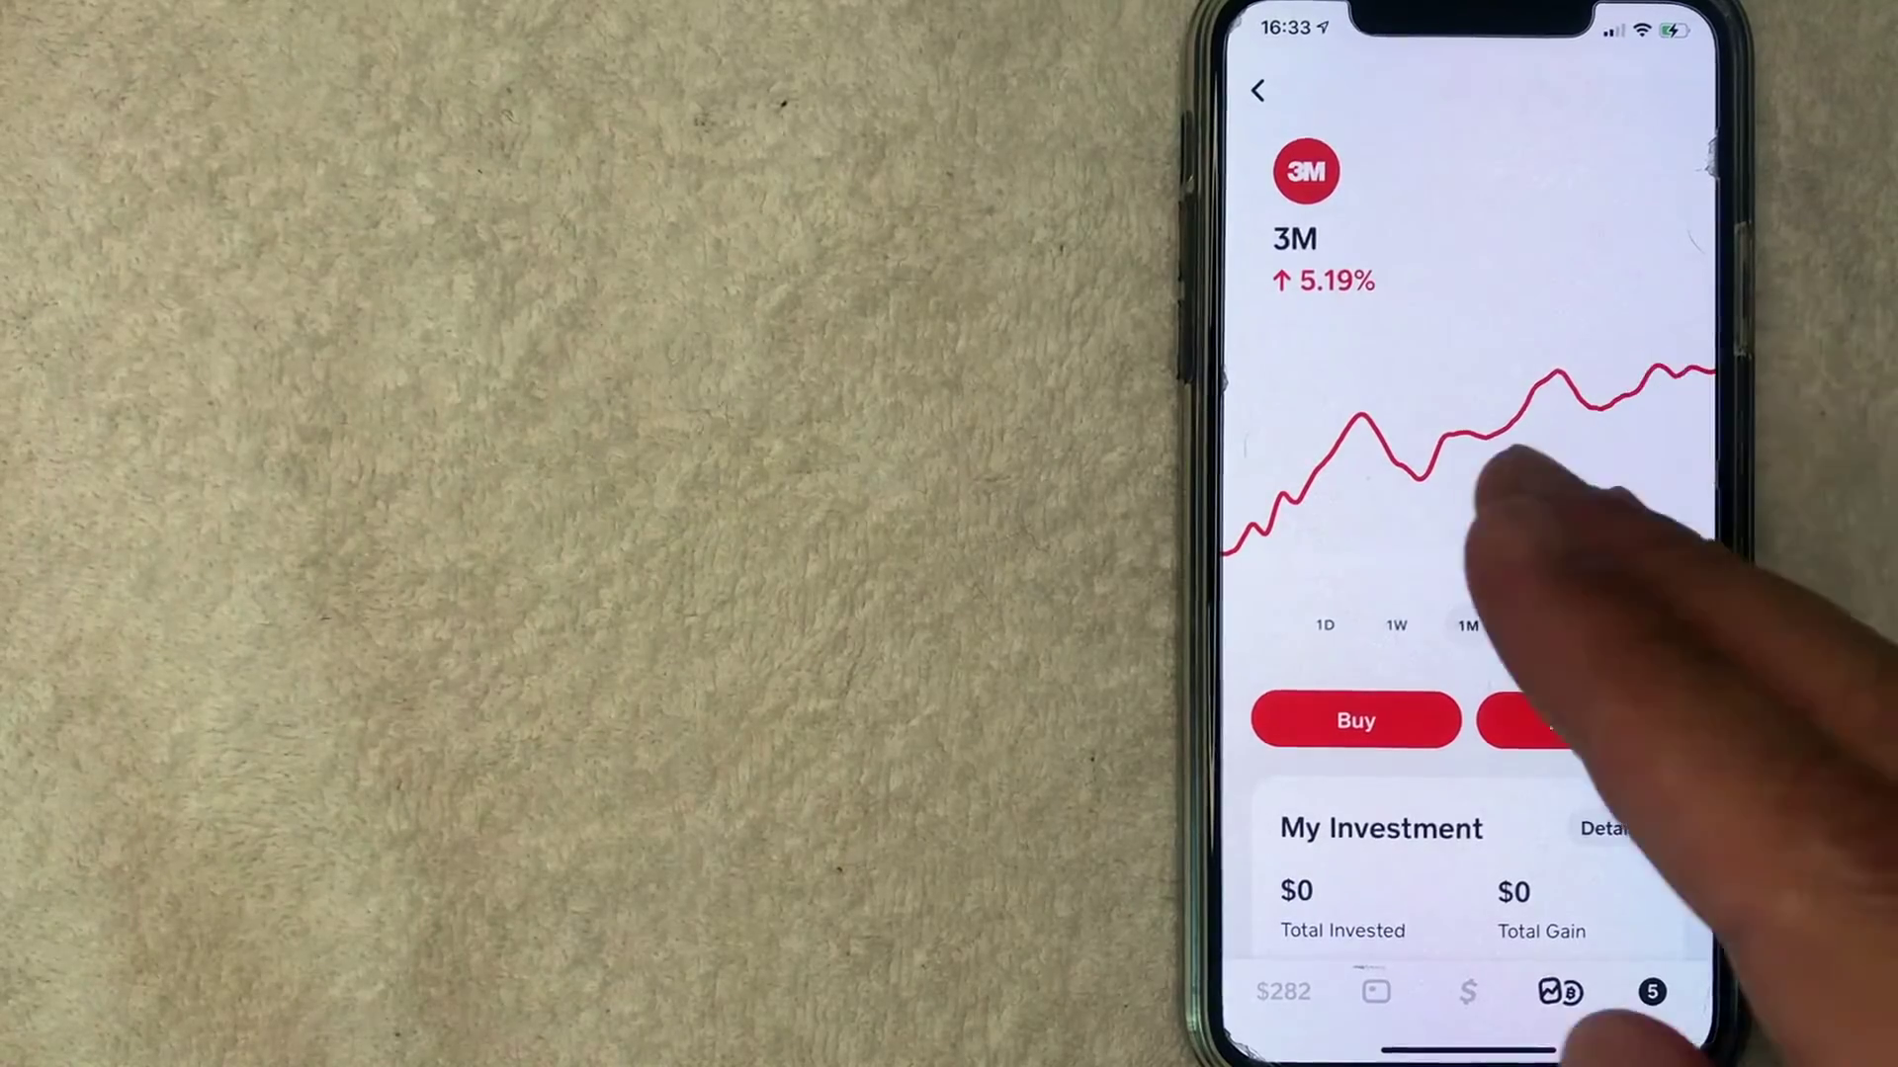